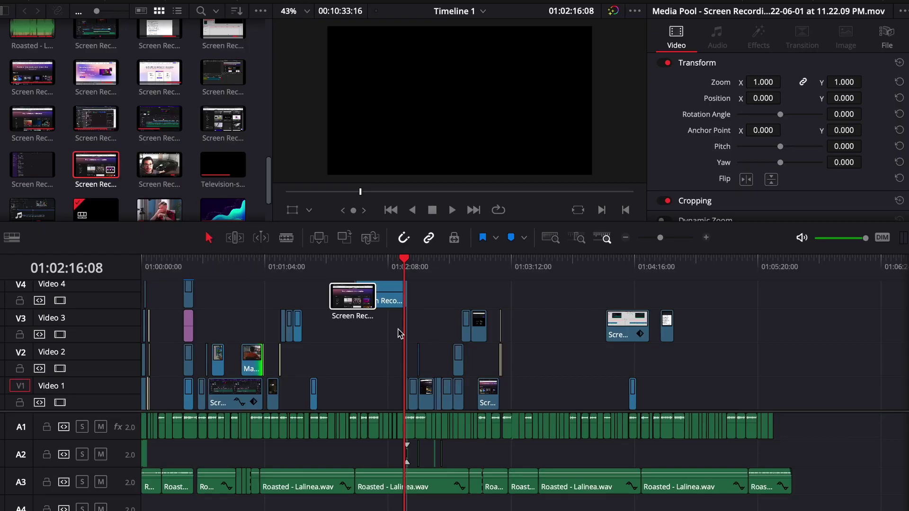
- Place the 2022-06-01 recording on Video 1 near 01:03:12 and set its Zoom to 1.210, Position X 77
{"action": "left_click_drag", "start_coordinate": [398, 334], "coordinate": [549, 393]}
{"action": "left_click", "coordinate": [538, 265]}
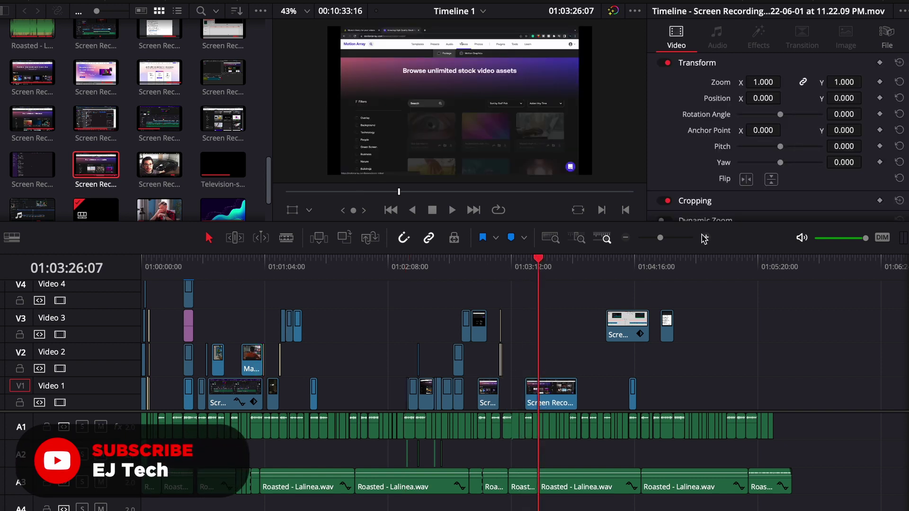
{"action": "left_click", "coordinate": [705, 238]}
{"action": "left_click", "coordinate": [565, 390]}
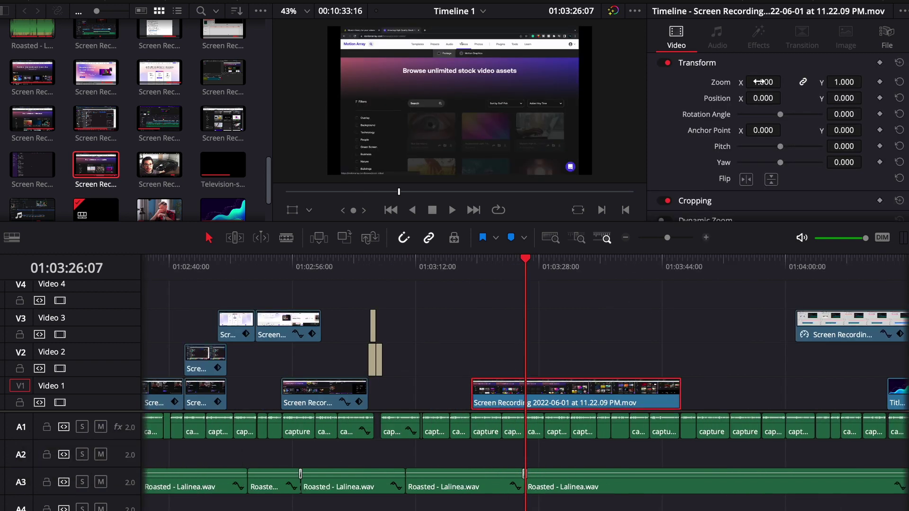
{"action": "left_click_drag", "start_coordinate": [760, 82], "coordinate": [784, 81]}
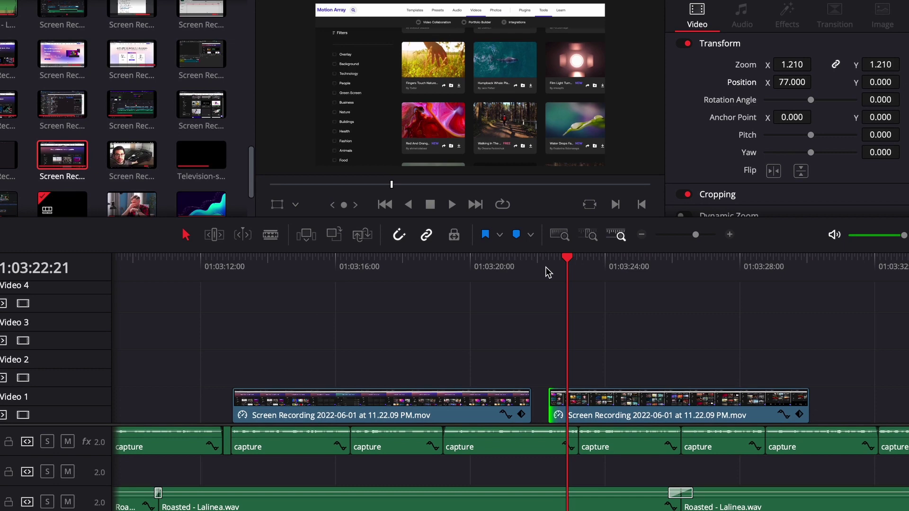
- Play back the zoomed clip, then scroll the timeline and select the 2022-06-01 clip on Video 1
{"action": "key", "text": "space"}
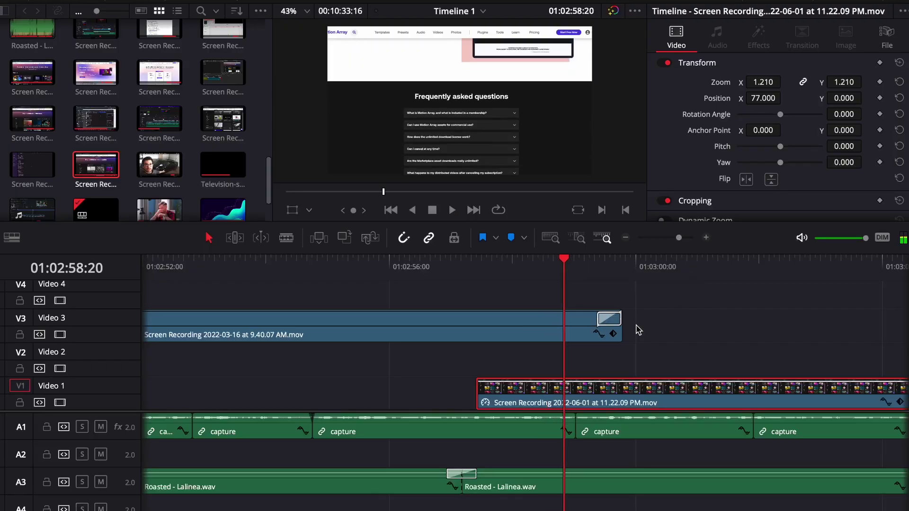
{"action": "scroll", "coordinate": [636, 329], "scroll_direction": "right", "scroll_amount": 3}
{"action": "left_click", "coordinate": [626, 237]}
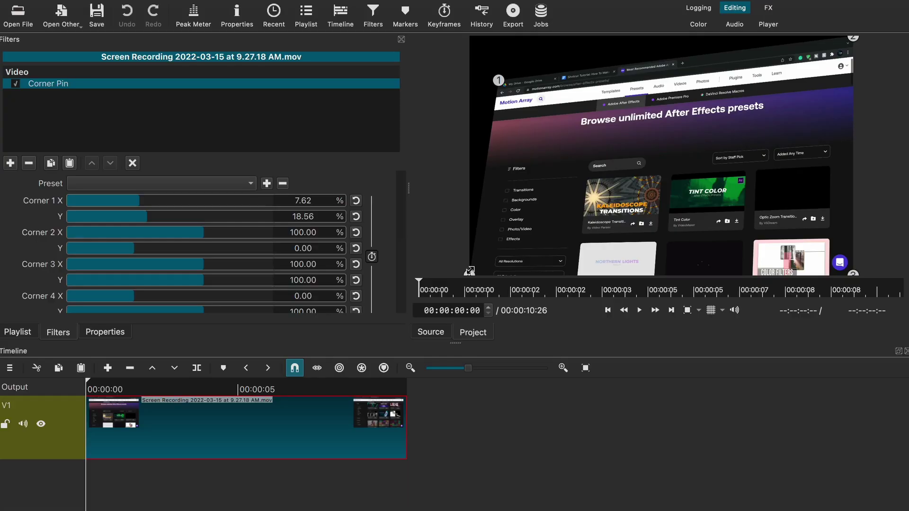
- Skew the Corner Pin perspective with Corner 1 X 27, Corner 4 X 2 and Corner 4 Y 75
{"action": "left_click_drag", "start_coordinate": [470, 272], "coordinate": [493, 234]}
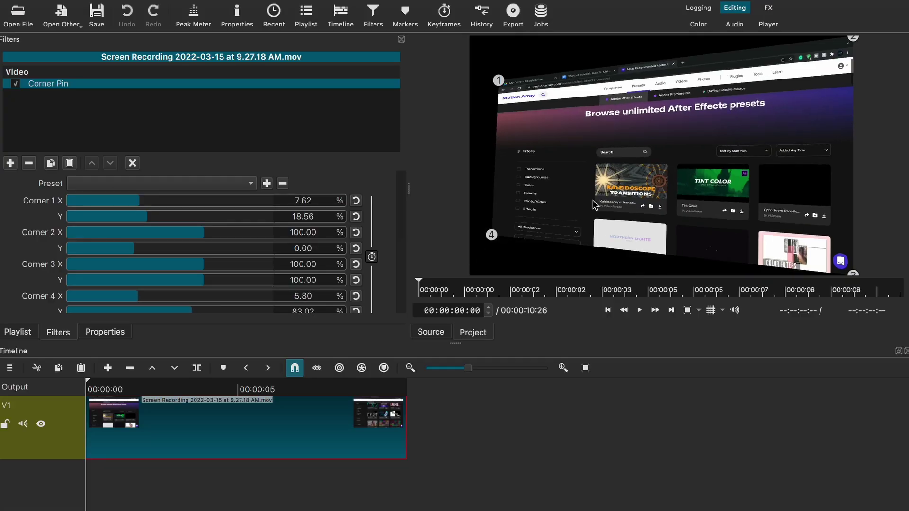
{"action": "left_click", "coordinate": [356, 207]}
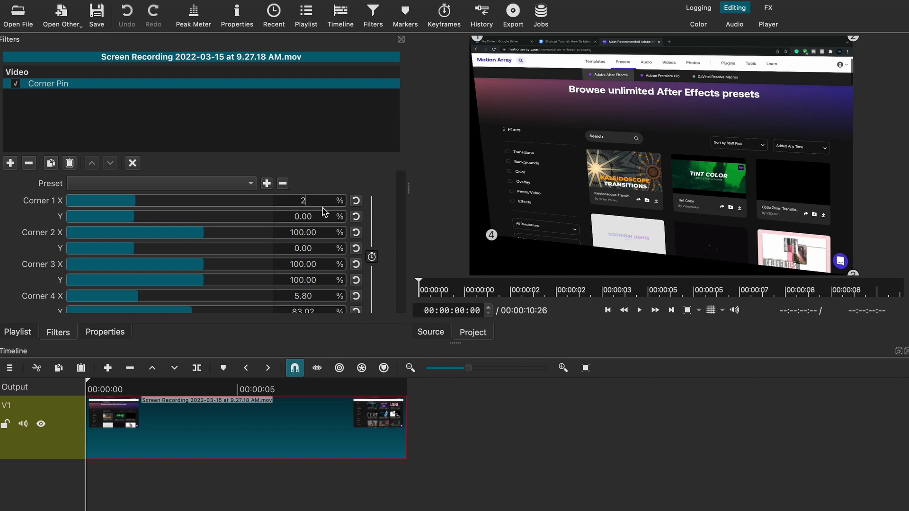
{"action": "type", "text": "7"}
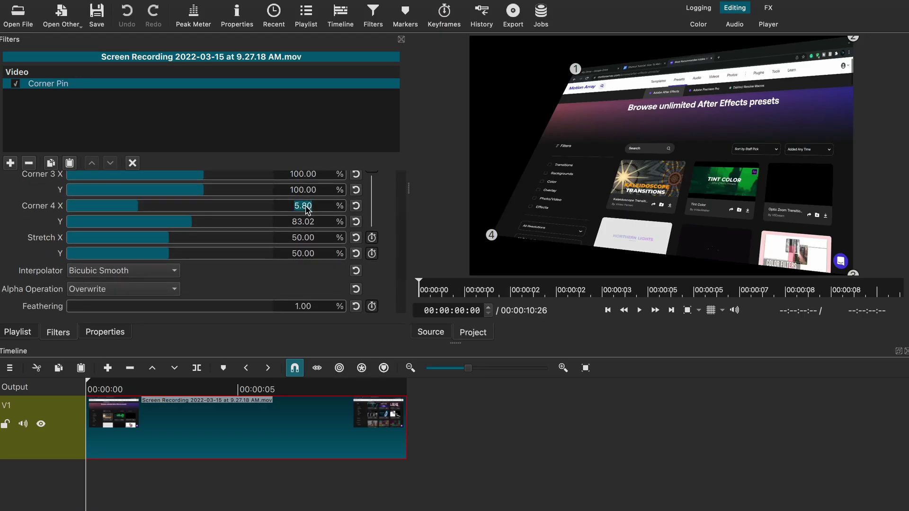
{"action": "type", "text": "2"}
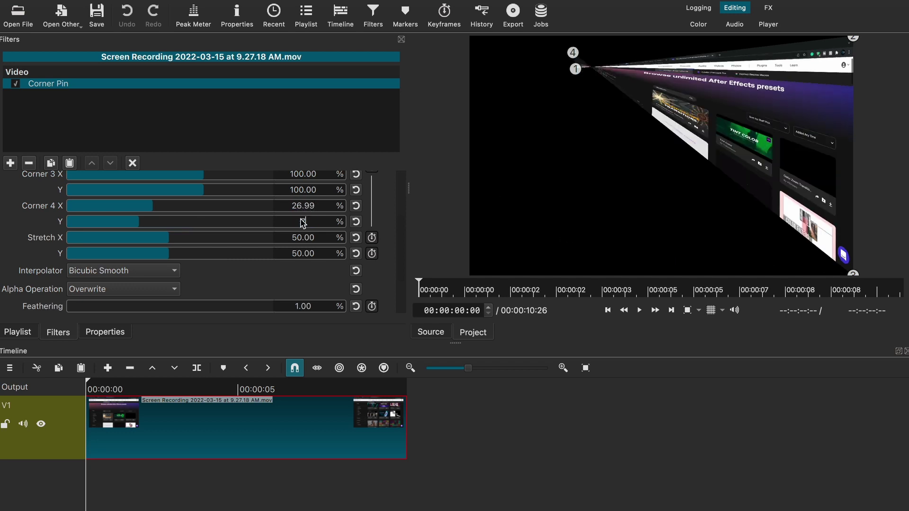
{"action": "type", "text": "75"}
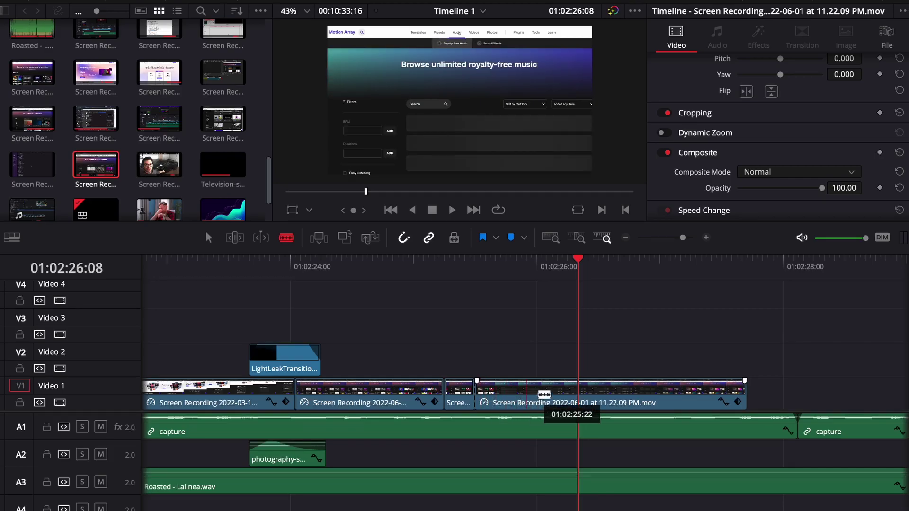
- Blade the 2022-06-01 clip on Video 1 at about 01:02:26, then return to the Selection tool
{"action": "left_click", "coordinate": [545, 396]}
{"action": "key", "text": "a"}
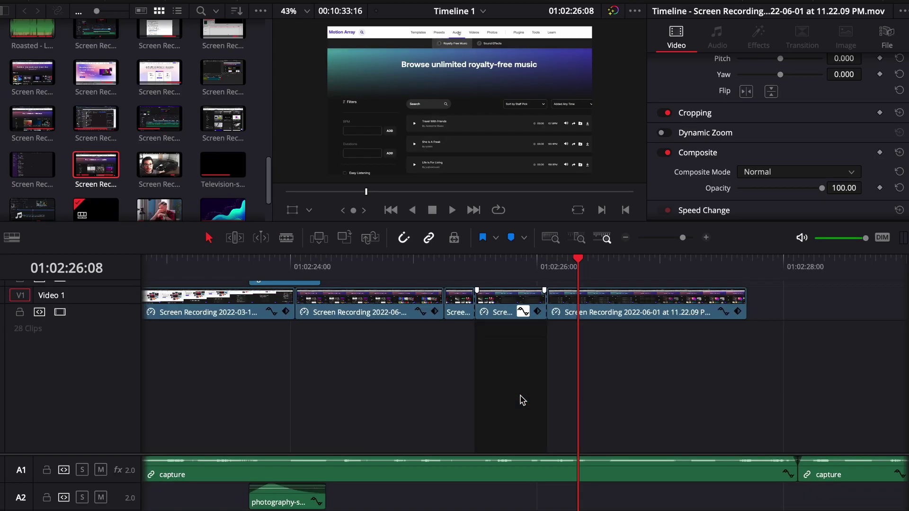
{"action": "scroll", "coordinate": [524, 322], "scroll_direction": "up", "scroll_amount": 5}
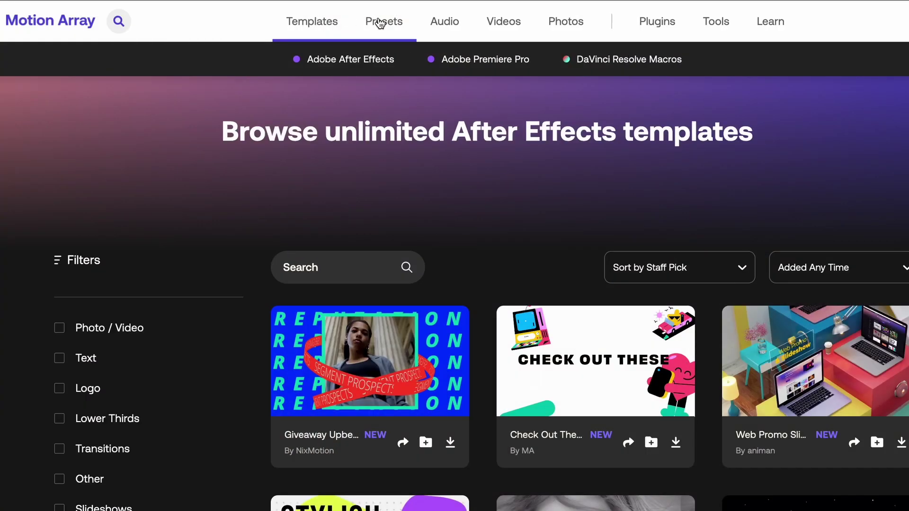
- Visit the After Effects presets and music pages, then browse Videos to the Man Editing Video item
{"action": "left_click", "coordinate": [386, 24]}
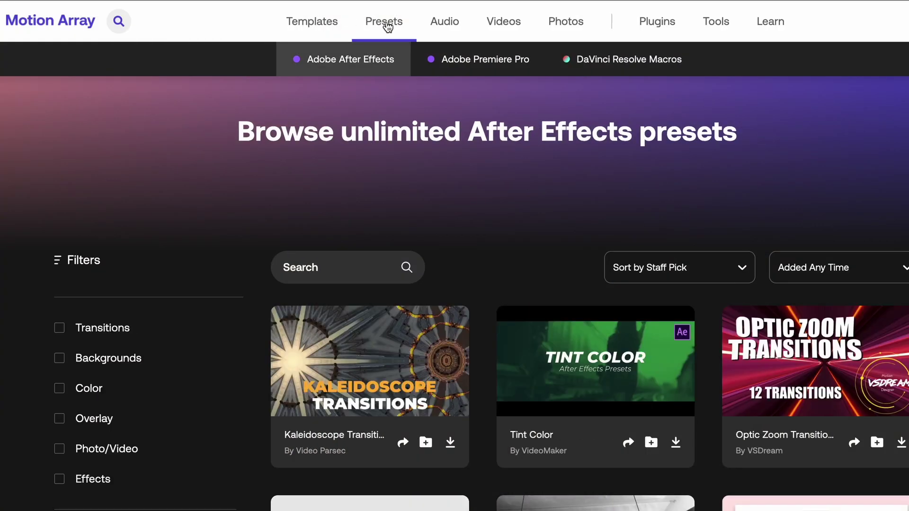
{"action": "left_click", "coordinate": [445, 24]}
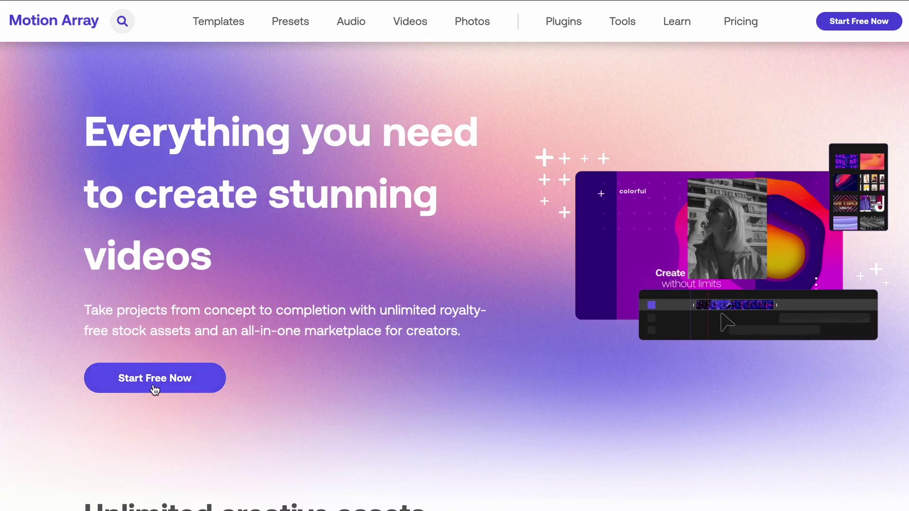
{"action": "scroll", "coordinate": [155, 389], "scroll_direction": "down", "scroll_amount": 20}
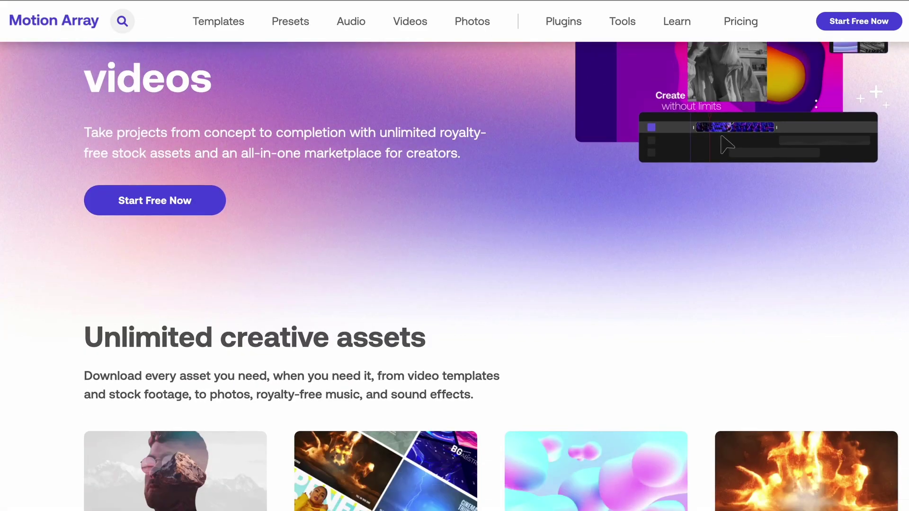
{"action": "scroll", "coordinate": [454, 255], "scroll_direction": "down", "scroll_amount": 5}
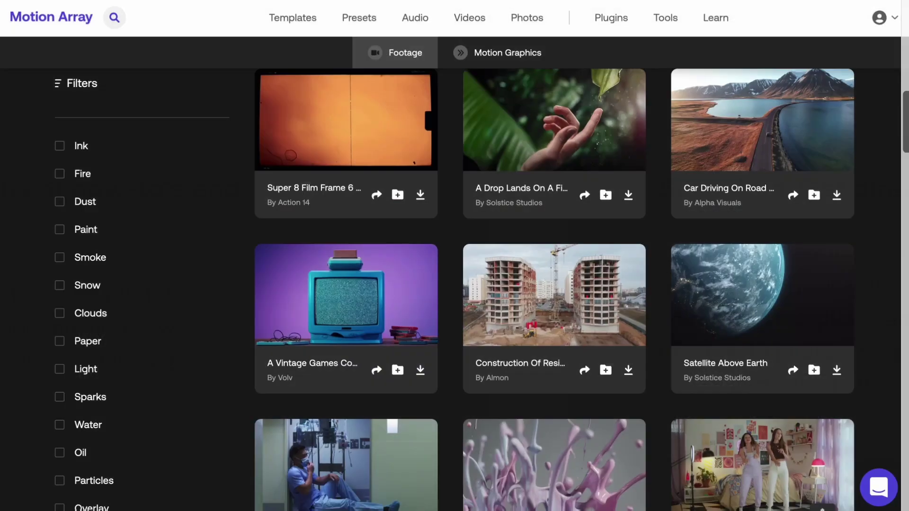
{"action": "scroll", "coordinate": [554, 285], "scroll_direction": "down", "scroll_amount": 10}
{"action": "scroll", "coordinate": [554, 284], "scroll_direction": "down", "scroll_amount": 8}
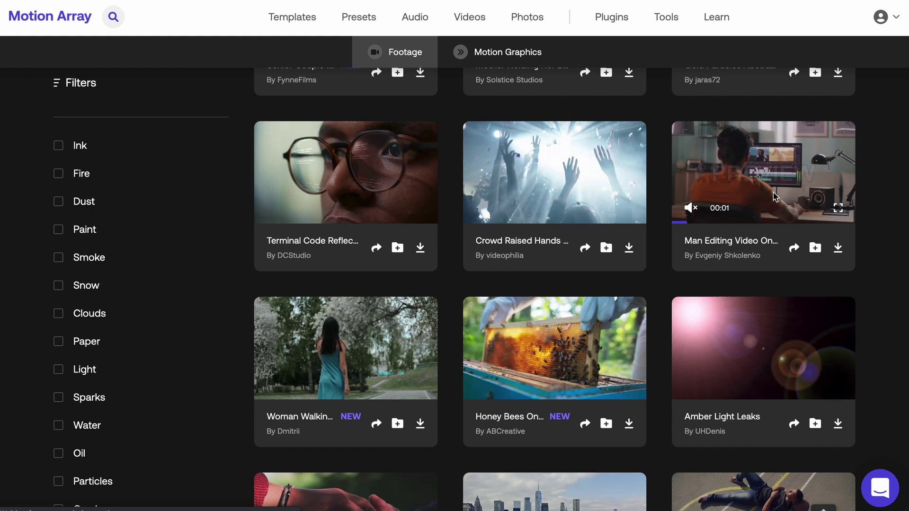
{"action": "left_click", "coordinate": [775, 197]}
- Scroll further down the stock Videos catalogue to the Red Light Leak and Senior Couple In Love clips
{"action": "scroll", "coordinate": [710, 379], "scroll_direction": "down", "scroll_amount": 2}
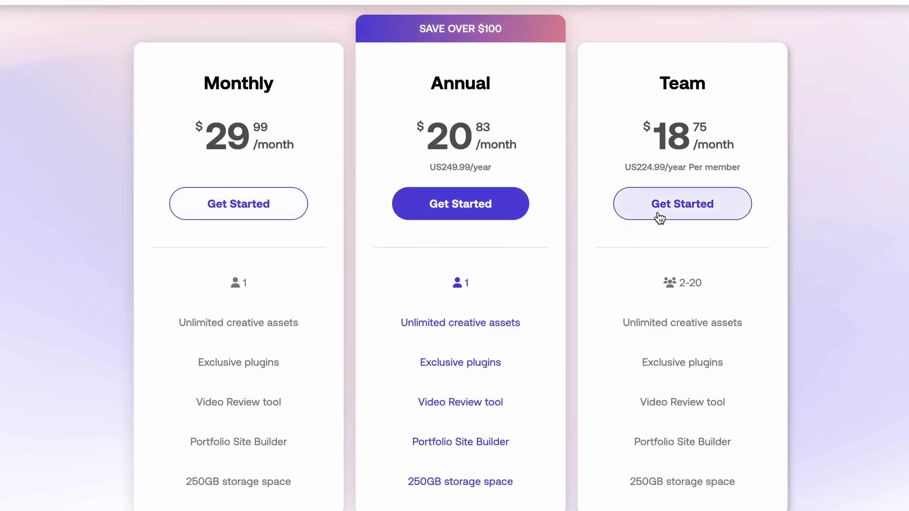
{"action": "scroll", "coordinate": [455, 256], "scroll_direction": "down", "scroll_amount": 15}
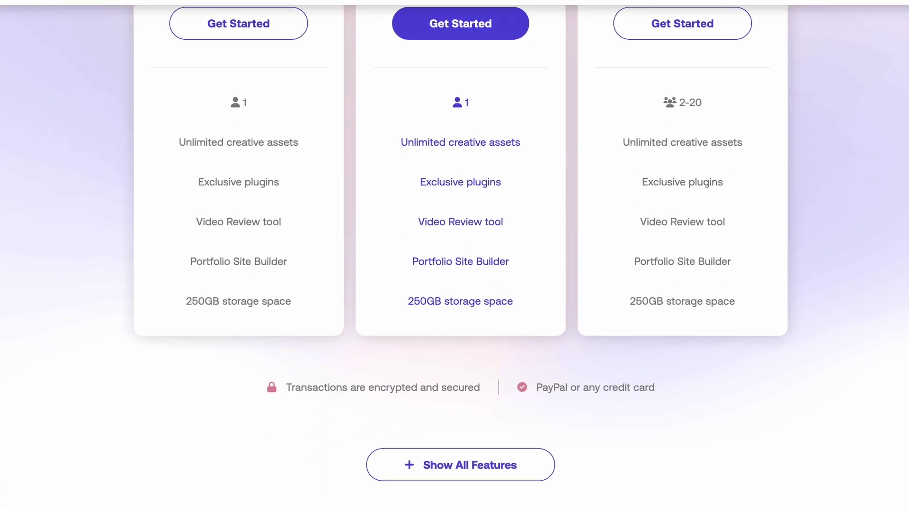
{"action": "scroll", "coordinate": [455, 256], "scroll_direction": "down", "scroll_amount": 15}
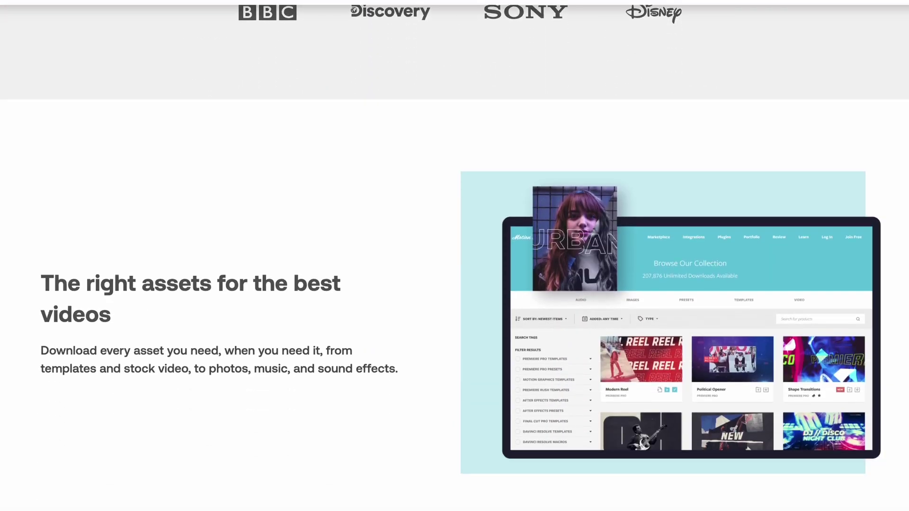
{"action": "scroll", "coordinate": [455, 256], "scroll_direction": "down", "scroll_amount": 15}
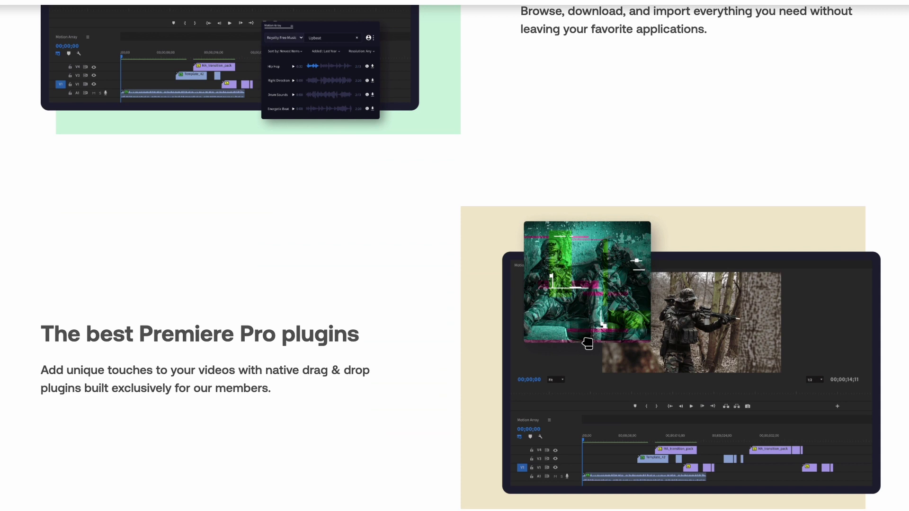
{"action": "scroll", "coordinate": [455, 256], "scroll_direction": "down", "scroll_amount": 4}
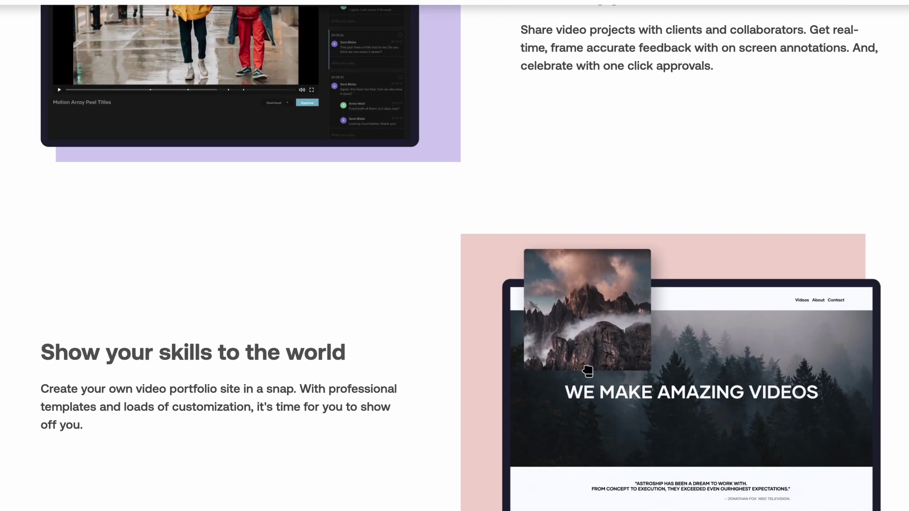
{"action": "scroll", "coordinate": [455, 256], "scroll_direction": "down", "scroll_amount": 5}
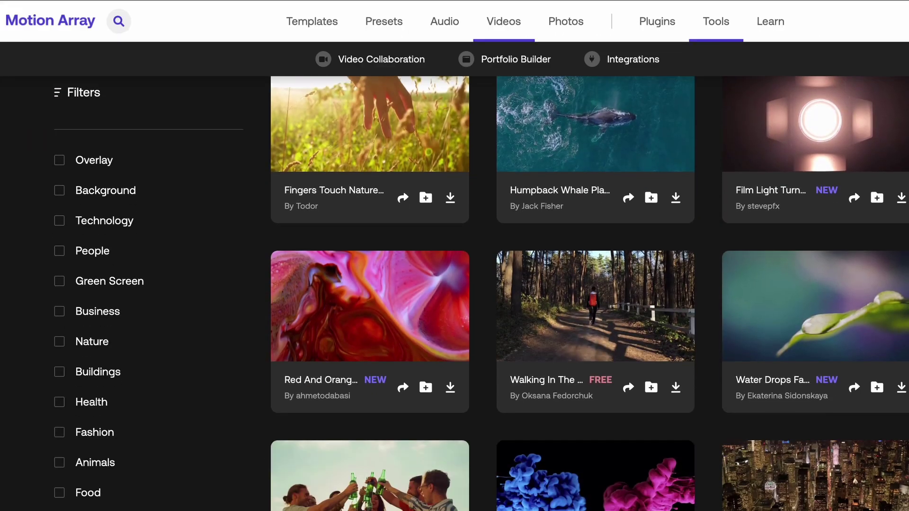
{"action": "scroll", "coordinate": [590, 293], "scroll_direction": "down", "scroll_amount": 15}
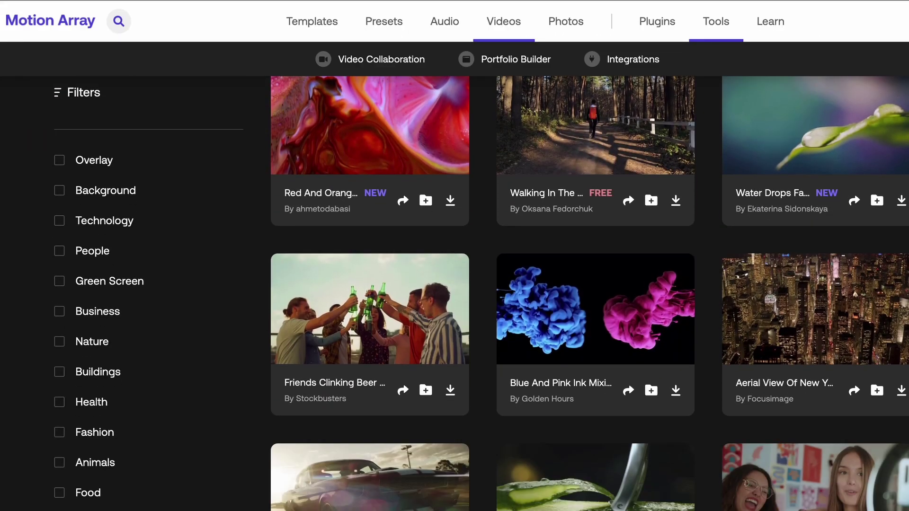
{"action": "scroll", "coordinate": [589, 293], "scroll_direction": "down", "scroll_amount": 15}
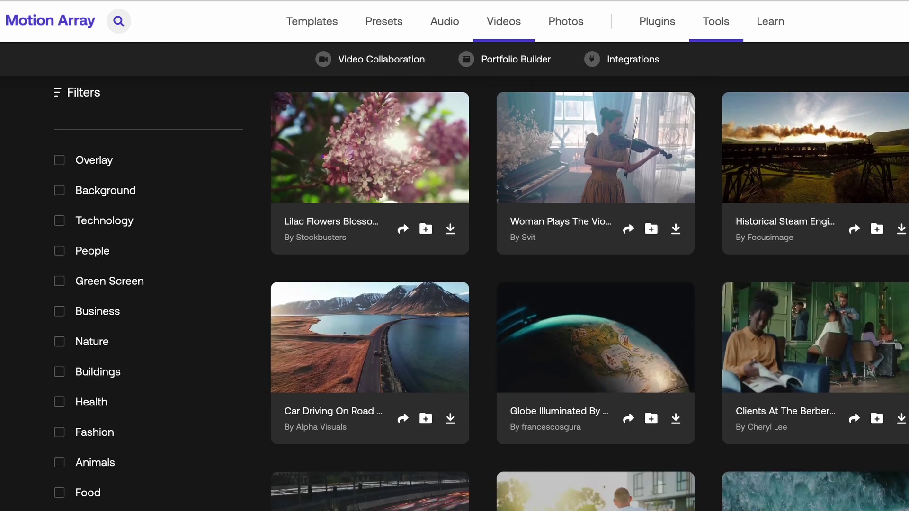
{"action": "scroll", "coordinate": [590, 294], "scroll_direction": "down", "scroll_amount": 15}
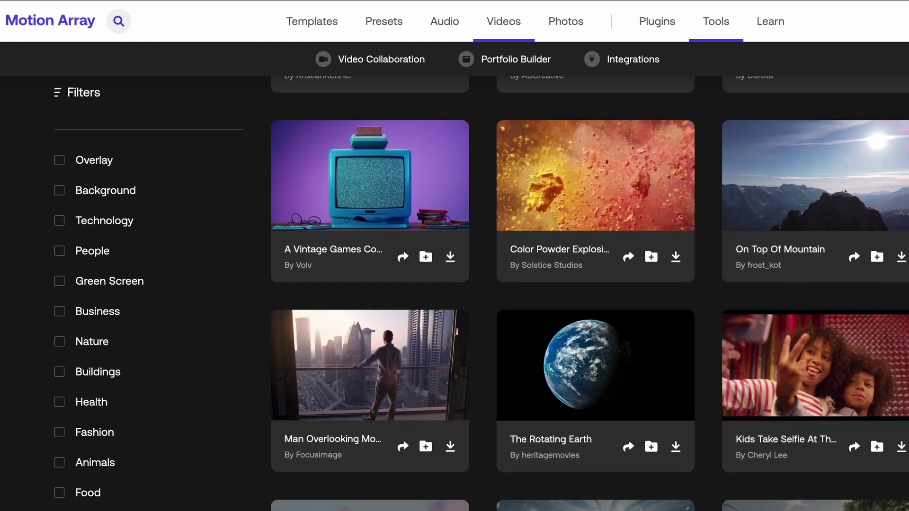
{"action": "scroll", "coordinate": [590, 294], "scroll_direction": "down", "scroll_amount": 4}
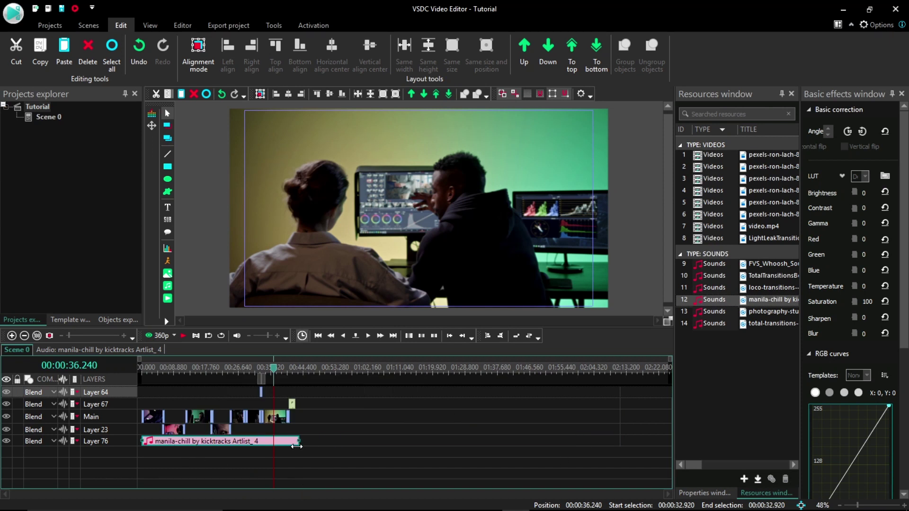
- Stop the VSDC preview, show the music track's Properties, and advance the editor reviews carousel
{"action": "scroll", "coordinate": [294, 453], "scroll_direction": "up", "scroll_amount": 3}
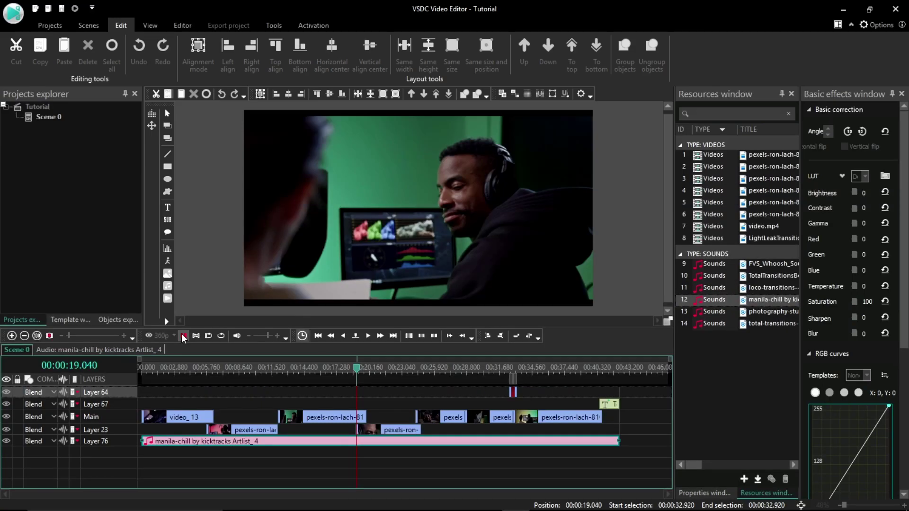
{"action": "left_click", "coordinate": [183, 336]}
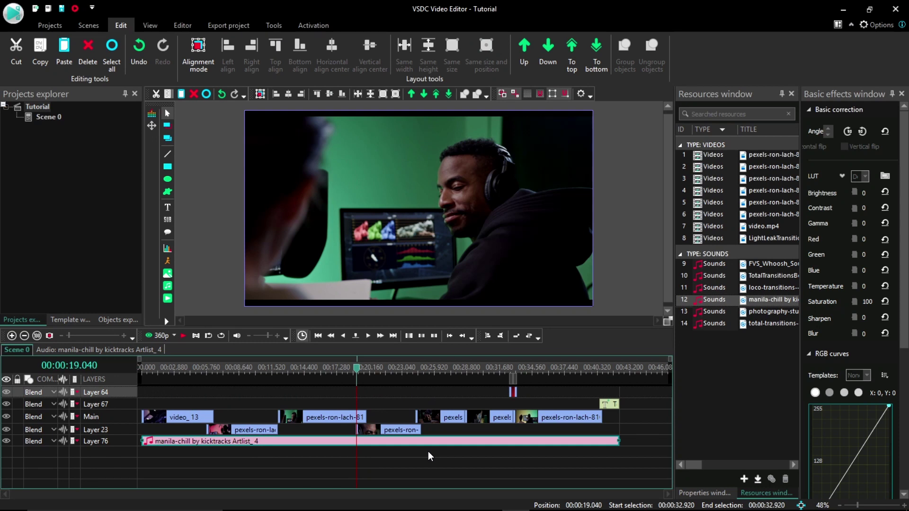
{"action": "left_click", "coordinate": [699, 494]}
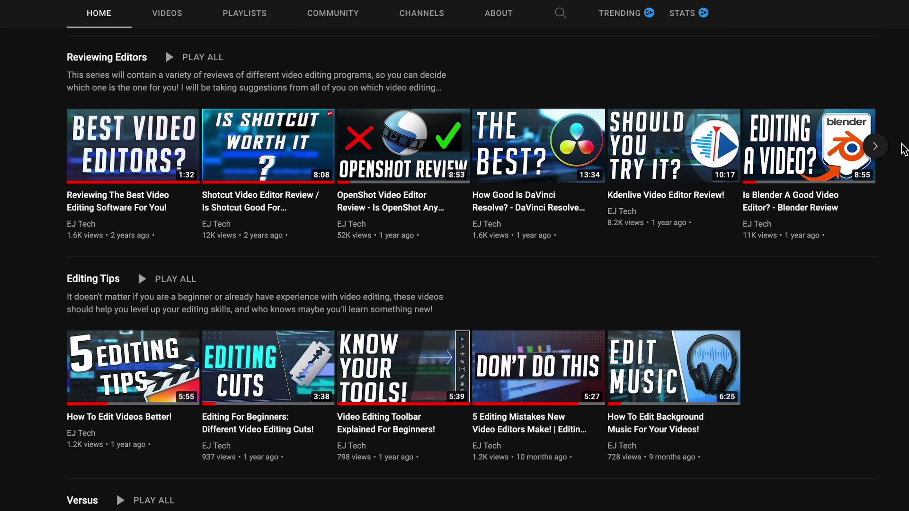
{"action": "left_click", "coordinate": [883, 147]}
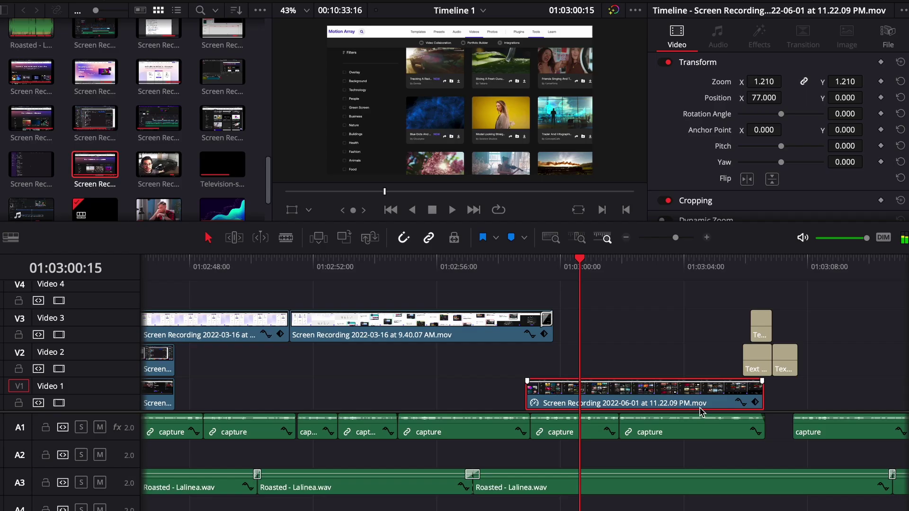
- Change the 11.22.09 PM clip's speed from 160% to 130% and play it back to check
{"action": "right_click", "coordinate": [715, 403]}
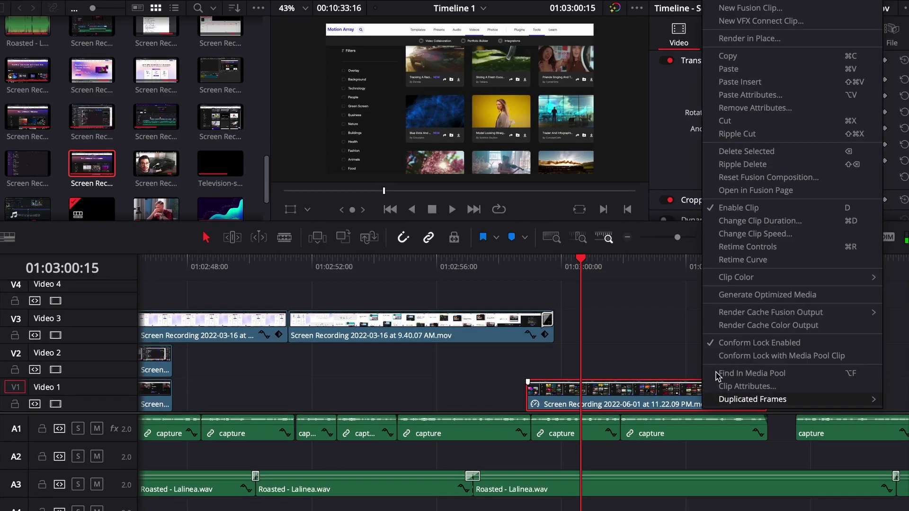
{"action": "left_click", "coordinate": [753, 235]}
{"action": "left_click_drag", "start_coordinate": [620, 216], "coordinate": [607, 216]}
{"action": "left_click", "coordinate": [755, 351]}
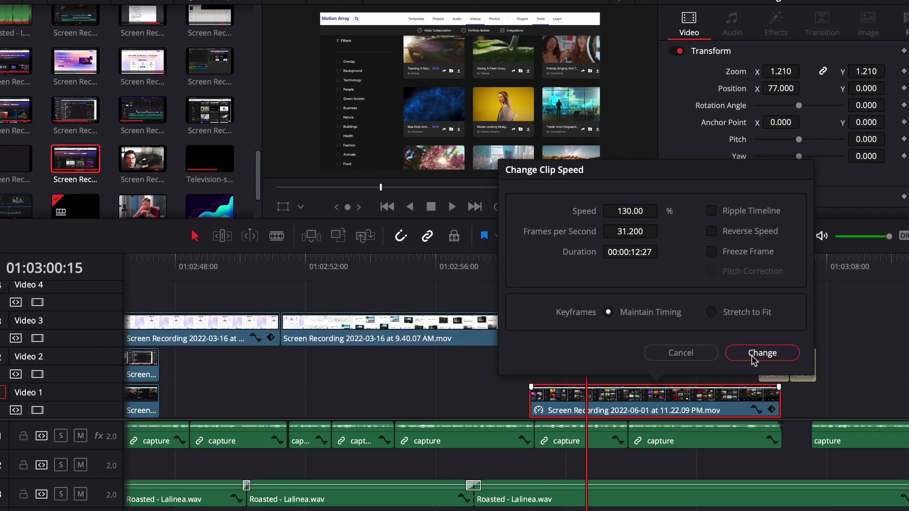
{"action": "left_click", "coordinate": [536, 261]}
{"action": "key", "text": "space"}
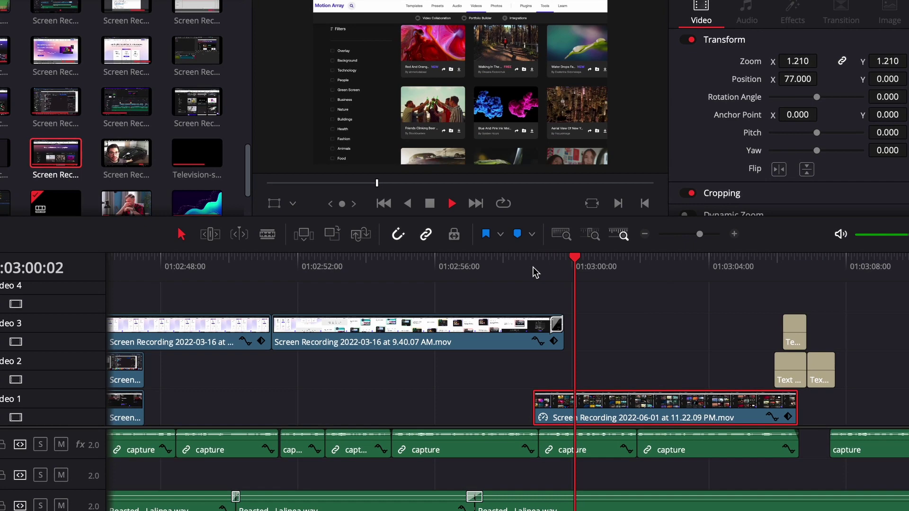
{"action": "key", "text": "space"}
- Lower the same clip's speed further to 111%
{"action": "right_click", "coordinate": [616, 405]}
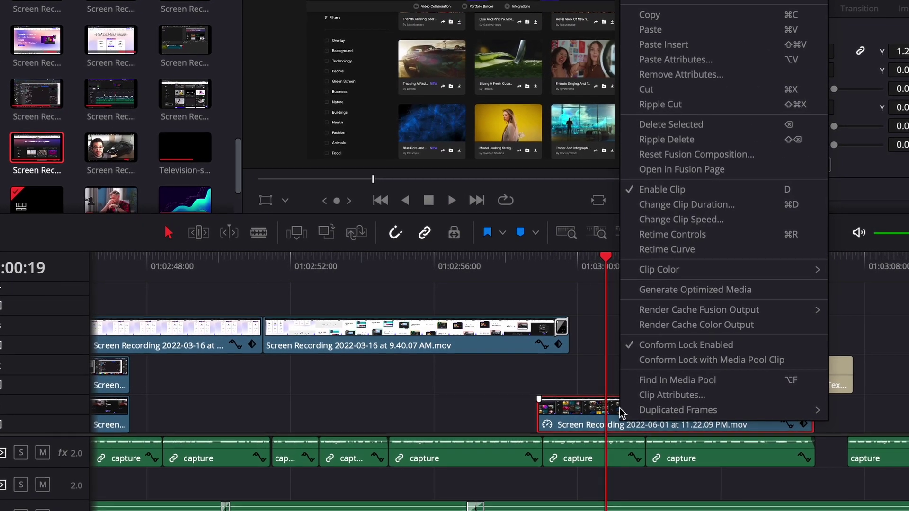
{"action": "left_click", "coordinate": [686, 218]}
{"action": "left_click_drag", "start_coordinate": [646, 201], "coordinate": [637, 201]}
{"action": "left_click", "coordinate": [805, 367]}
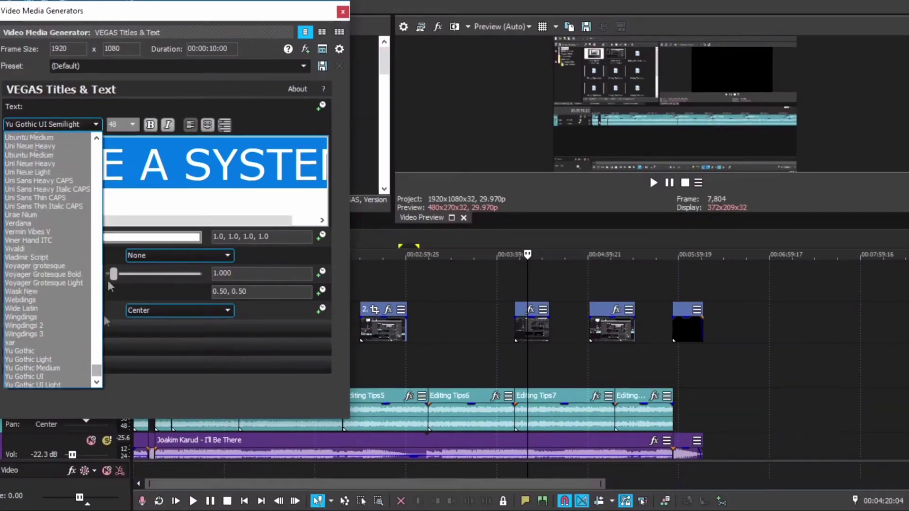
{"action": "scroll", "coordinate": [76, 227], "scroll_direction": "up", "scroll_amount": 20}
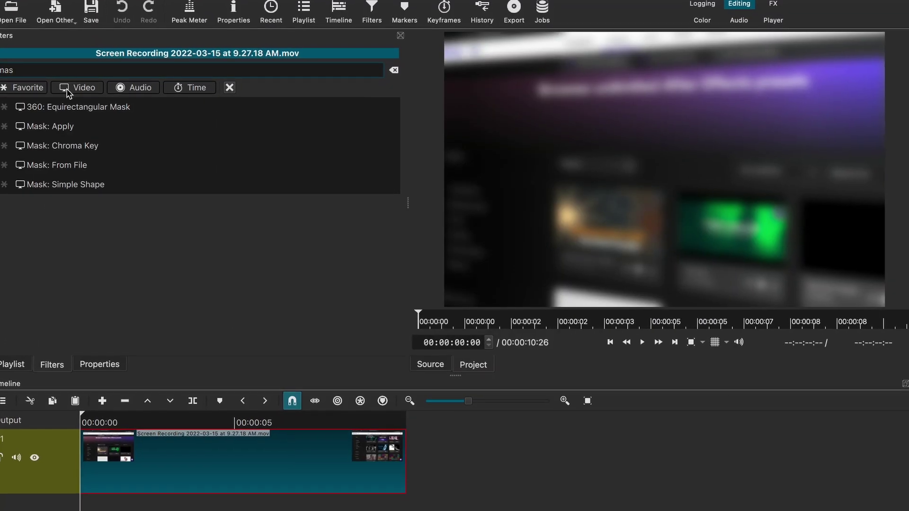
- Add a Mask: Apply filter and make the Mask: Simple Shape rectangle larger with a softer edge
{"action": "left_click", "coordinate": [52, 126]}
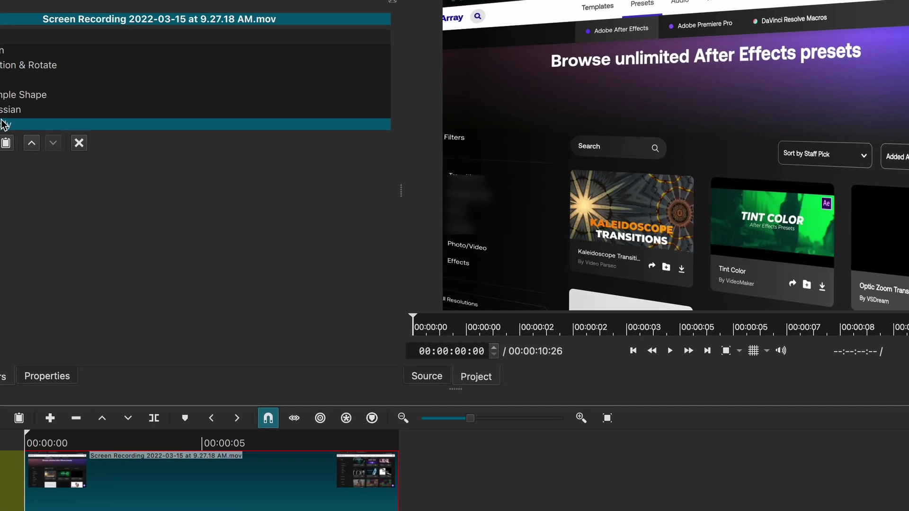
{"action": "left_click", "coordinate": [9, 95]}
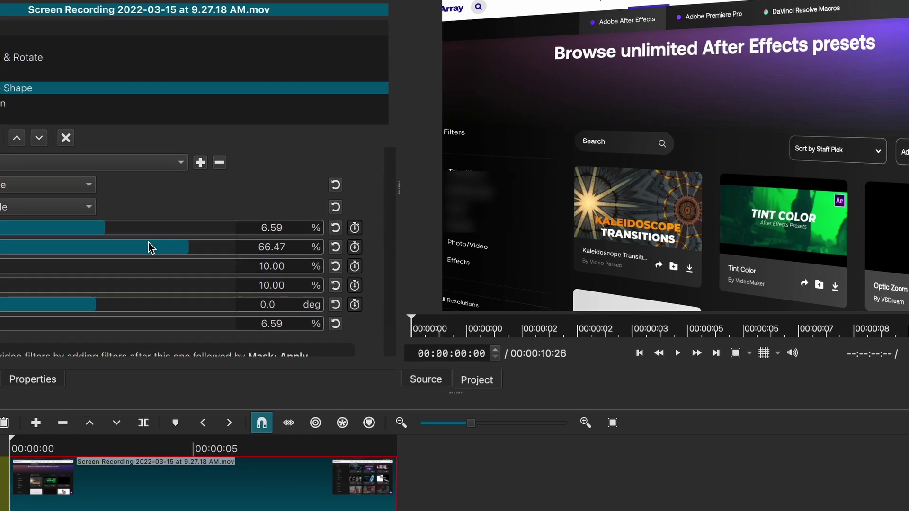
{"action": "left_click", "coordinate": [19, 324]}
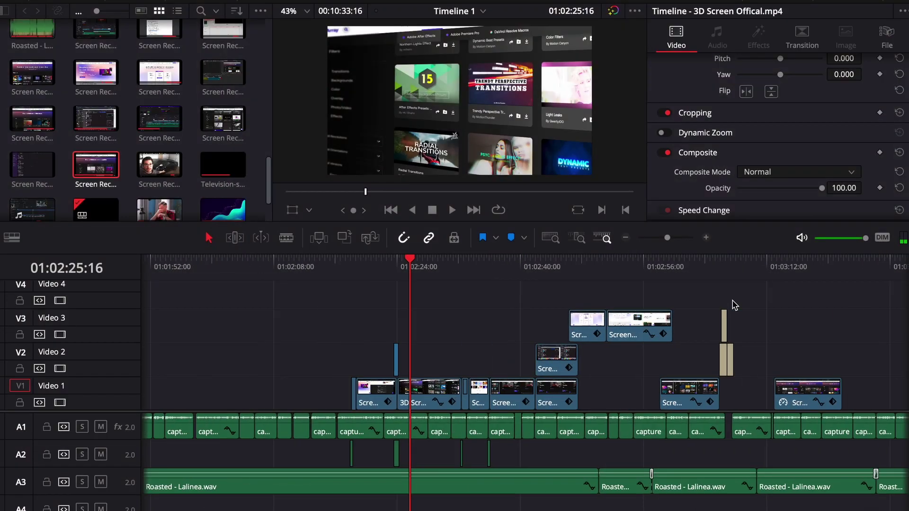
- Slide the 11.22.09 PM clip earlier on Video 3 and review its new placement
{"action": "left_click_drag", "start_coordinate": [564, 321], "coordinate": [353, 321]}
{"action": "key", "text": "slash"}
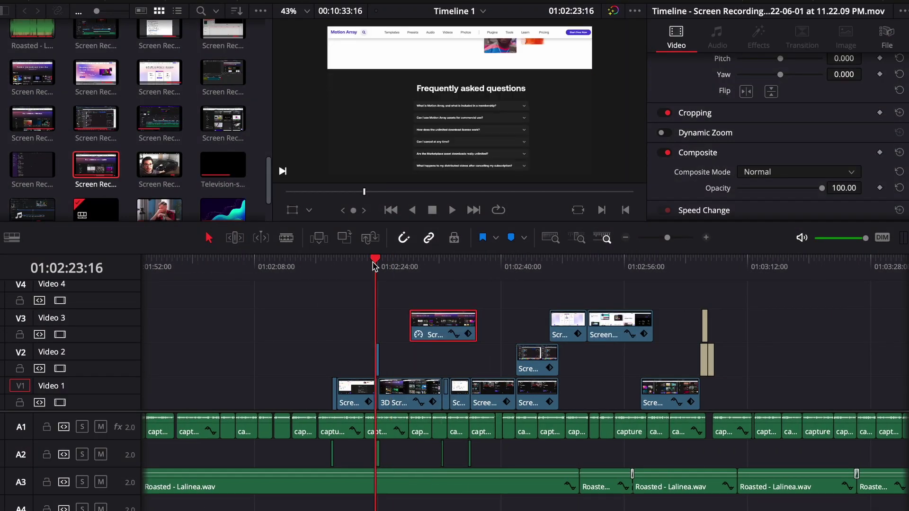
{"action": "left_click", "coordinate": [706, 238]}
{"action": "scroll", "coordinate": [670, 311], "scroll_direction": "right", "scroll_amount": 5}
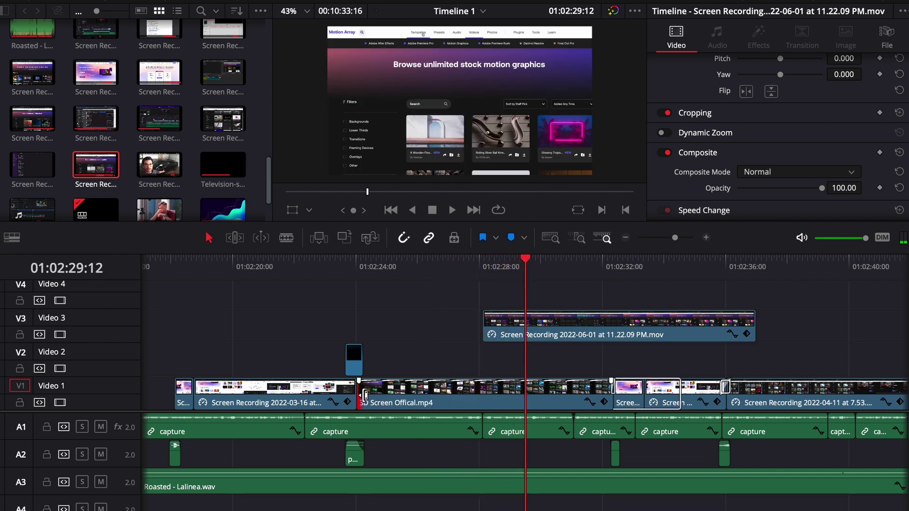
- Trim the start of 3D Screen Offical.mp4 and drop the 11.22.09 PM clip onto Video 1 at about 01:02:24
{"action": "left_click_drag", "start_coordinate": [365, 396], "coordinate": [537, 400]}
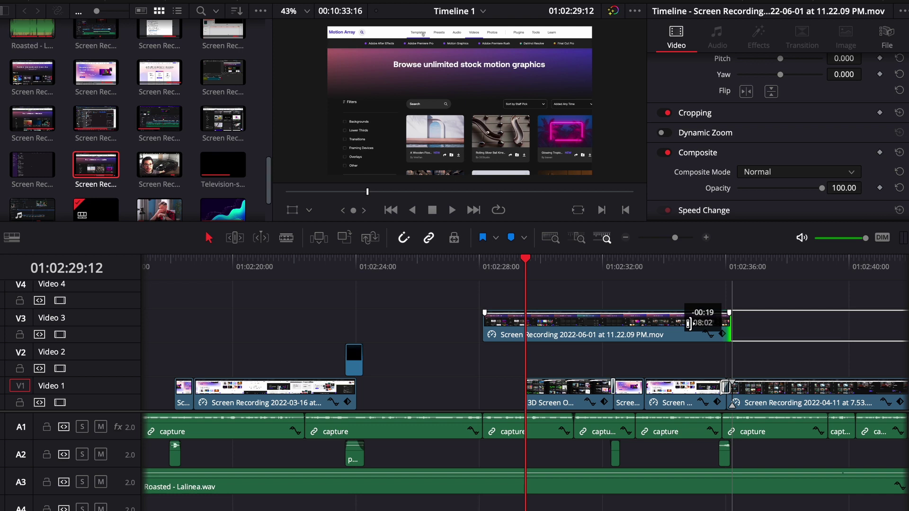
{"action": "left_click_drag", "start_coordinate": [593, 329], "coordinate": [475, 402]}
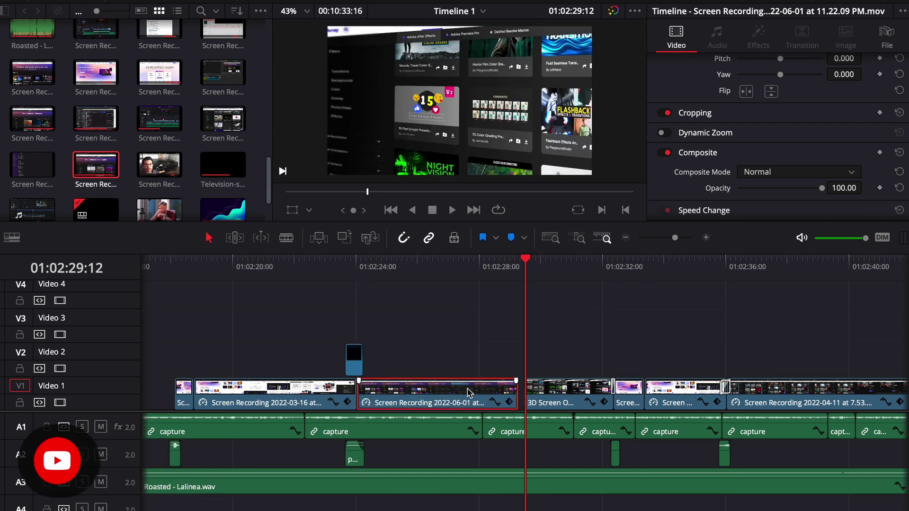
{"action": "left_click", "coordinate": [332, 278]}
{"action": "key", "text": "space"}
{"action": "key", "text": "space"}
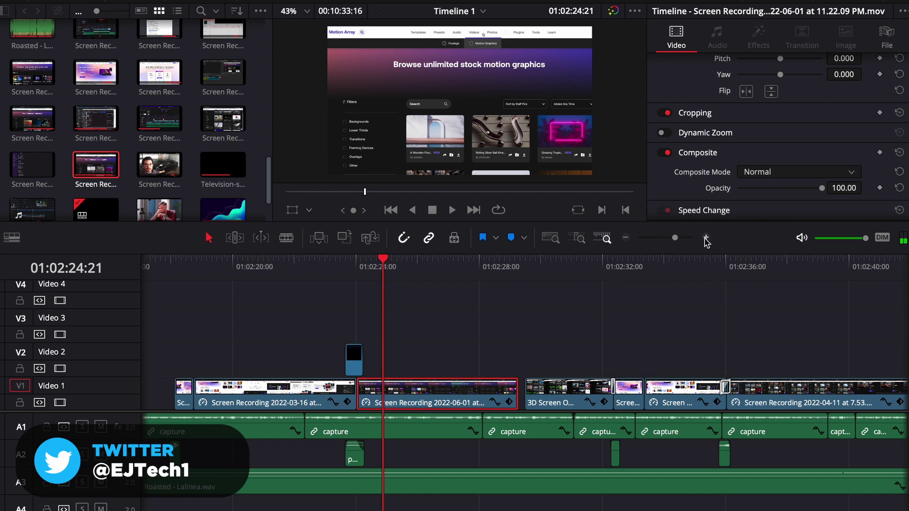
{"action": "left_click", "coordinate": [706, 238]}
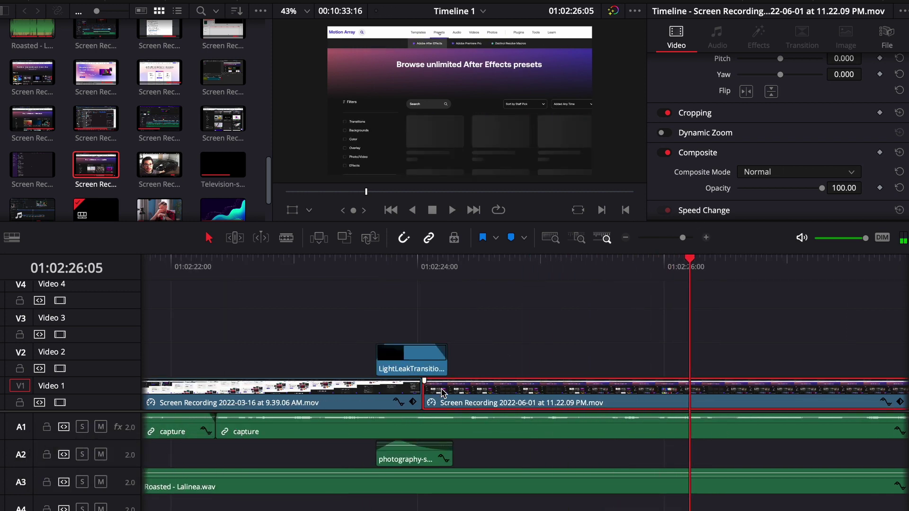